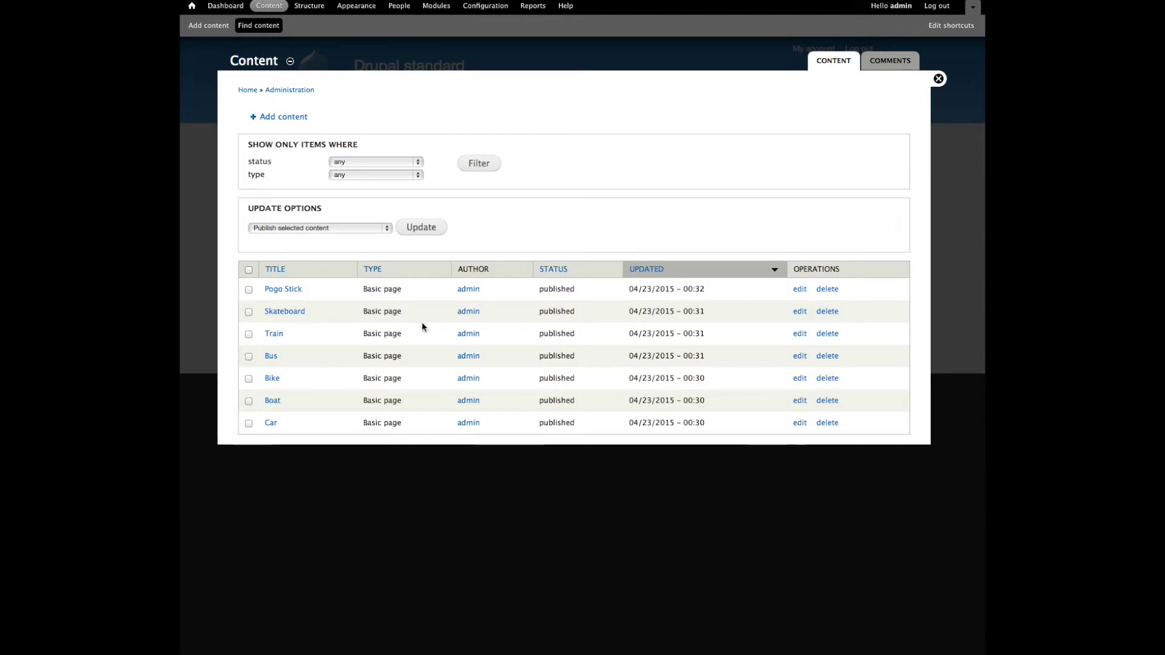
# - Dismiss the Content admin overlay to return to the Add new view form
pyautogui.click(938, 79)
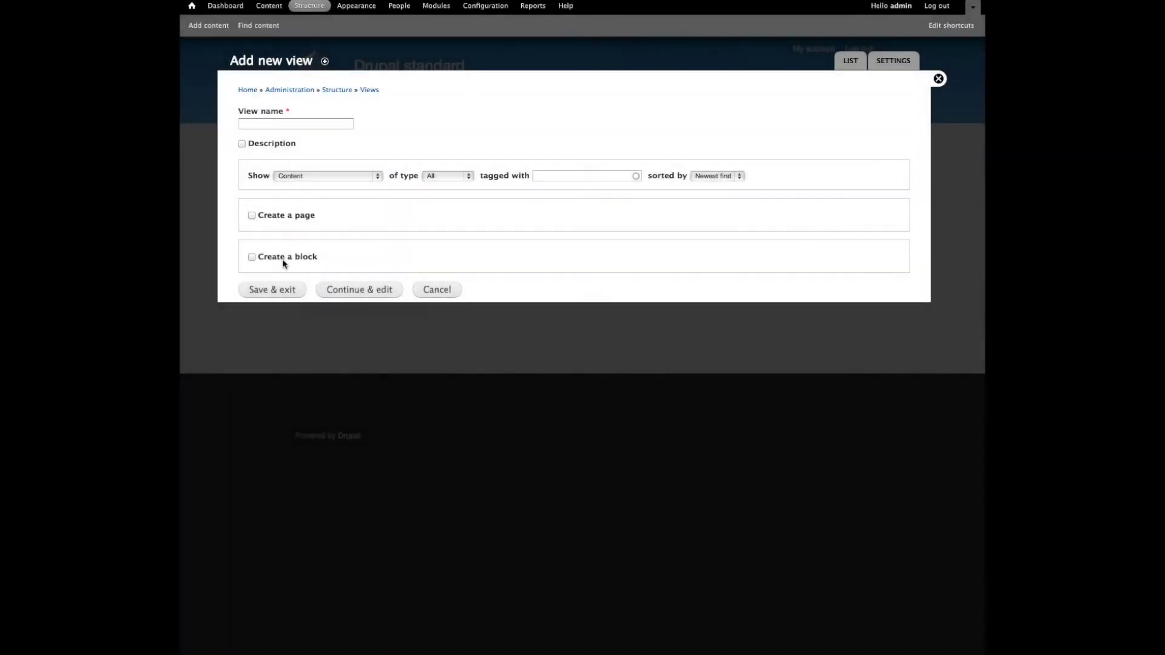
# - Enable a block display for the new 'Related Content' view listing content titles
pyautogui.click(283, 259)
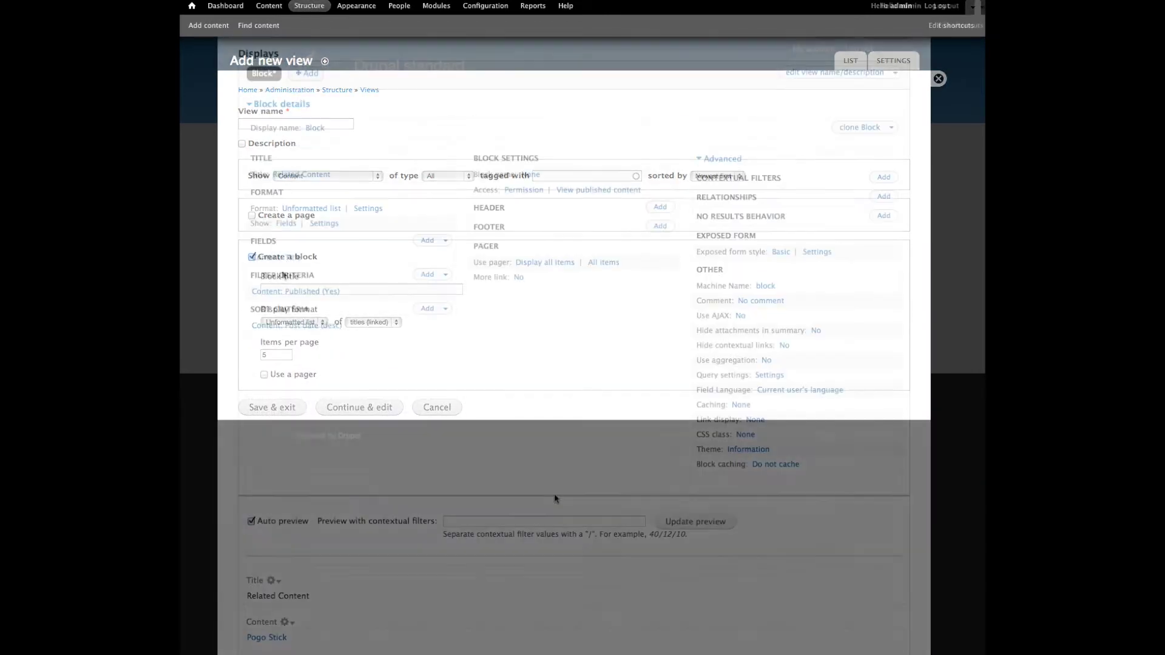
pyautogui.scroll(-5, 554, 494)
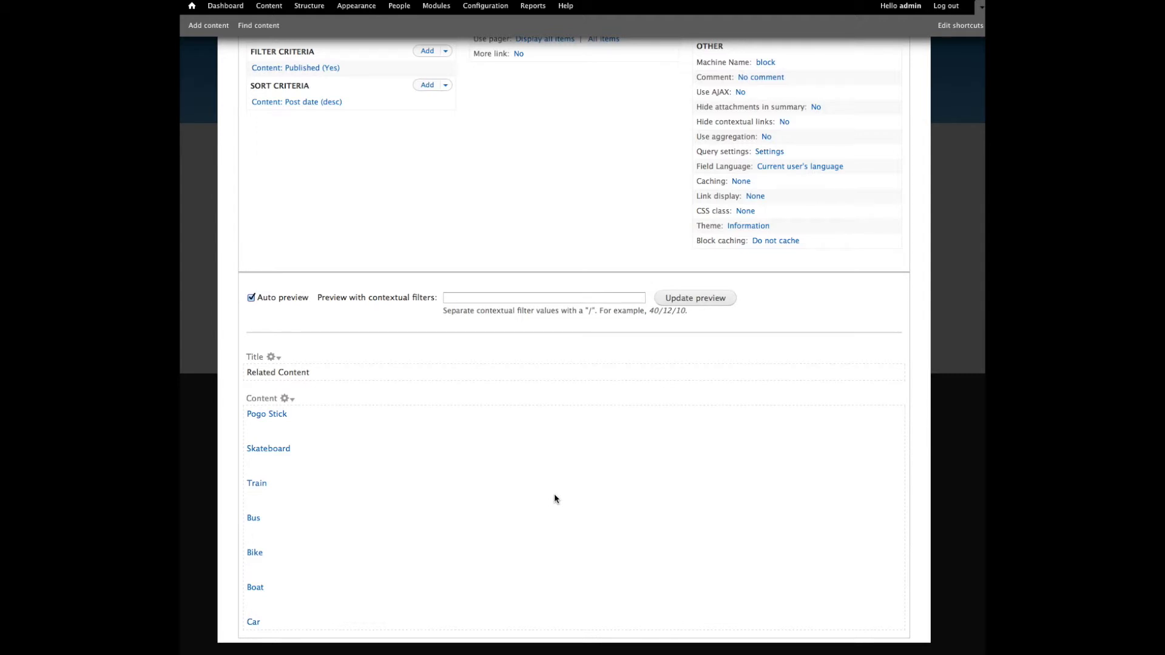
pyautogui.scroll(6, 554, 499)
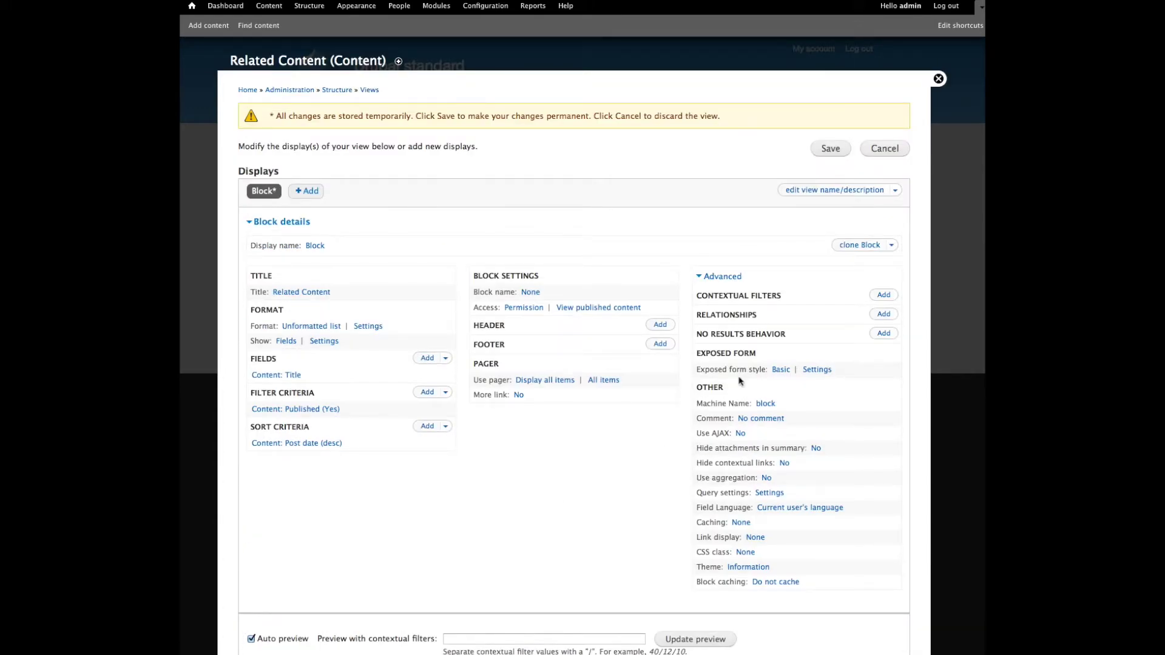
# - Search contextual filters for 'tax' and select Content: Has taxonomy term ID
pyautogui.click(887, 296)
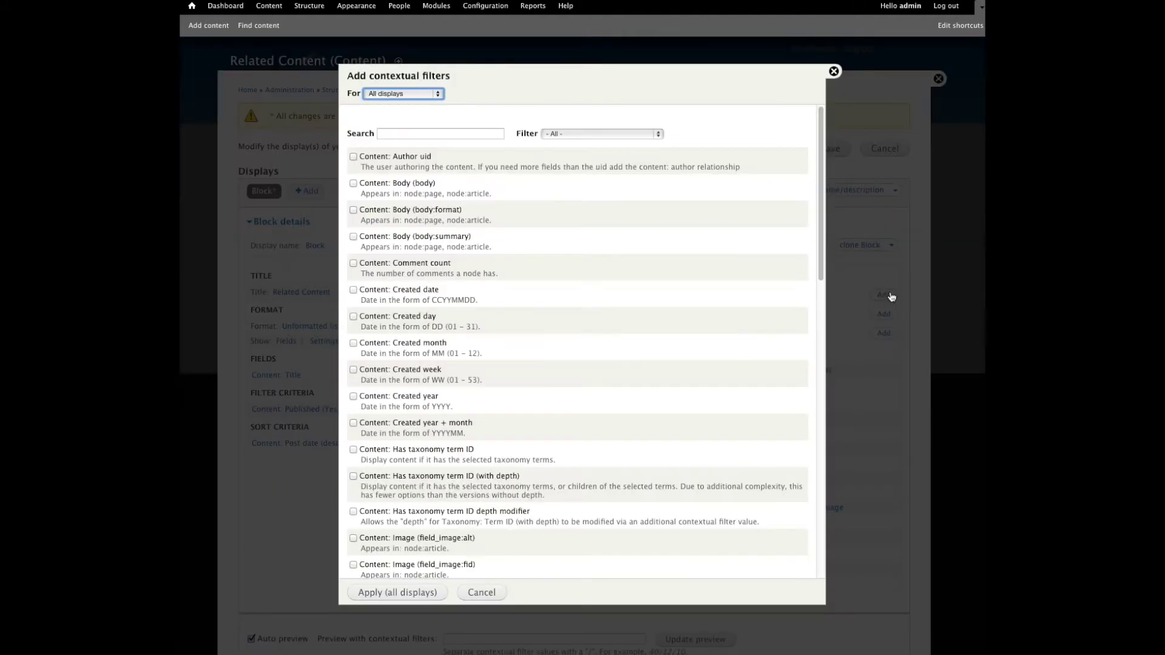
pyautogui.click(479, 134)
pyautogui.write('tax')
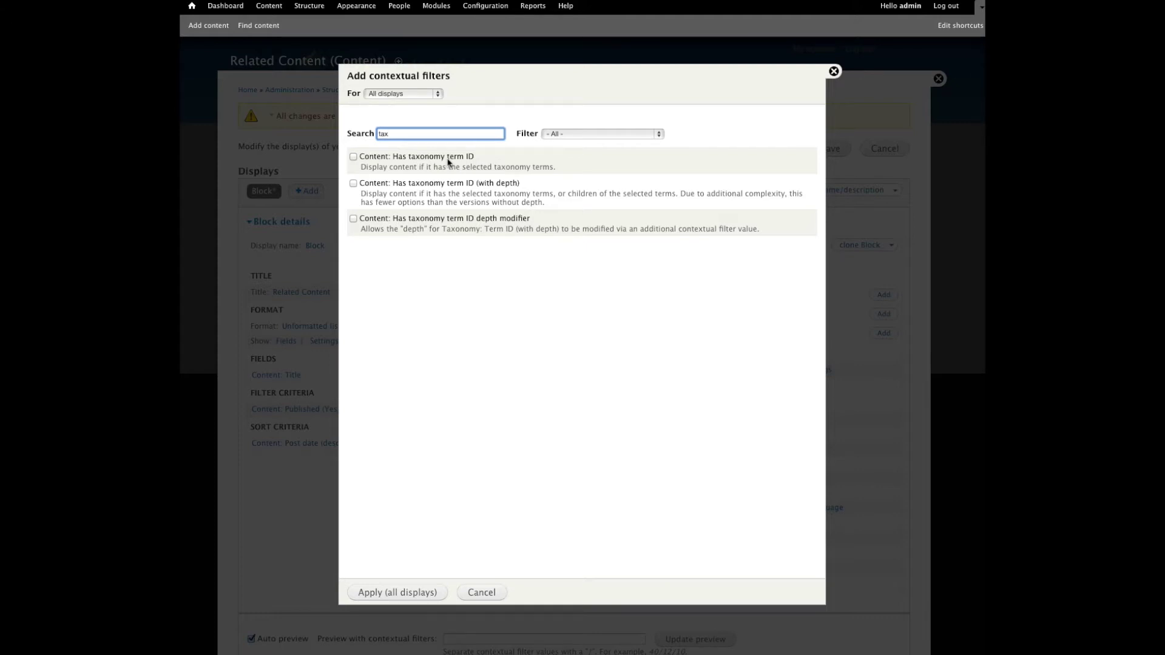
pyautogui.click(448, 162)
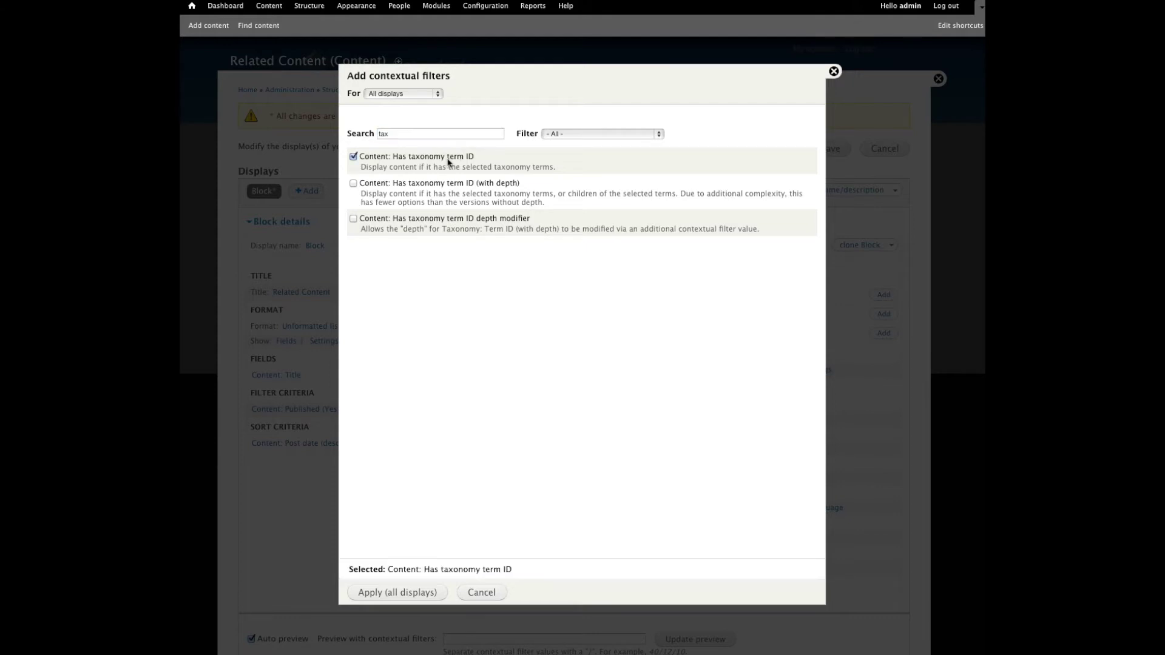
# - Default the taxonomy filter to Taxonomy term ID from URL, loaded from node pages only
pyautogui.click(392, 598)
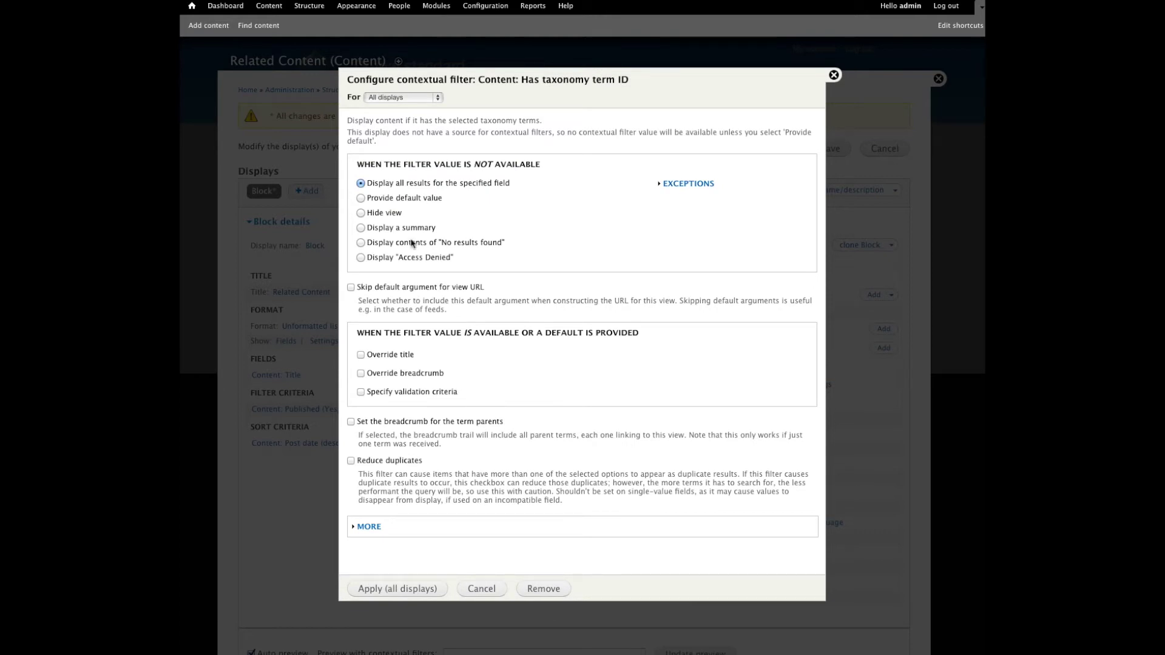
pyautogui.click(403, 200)
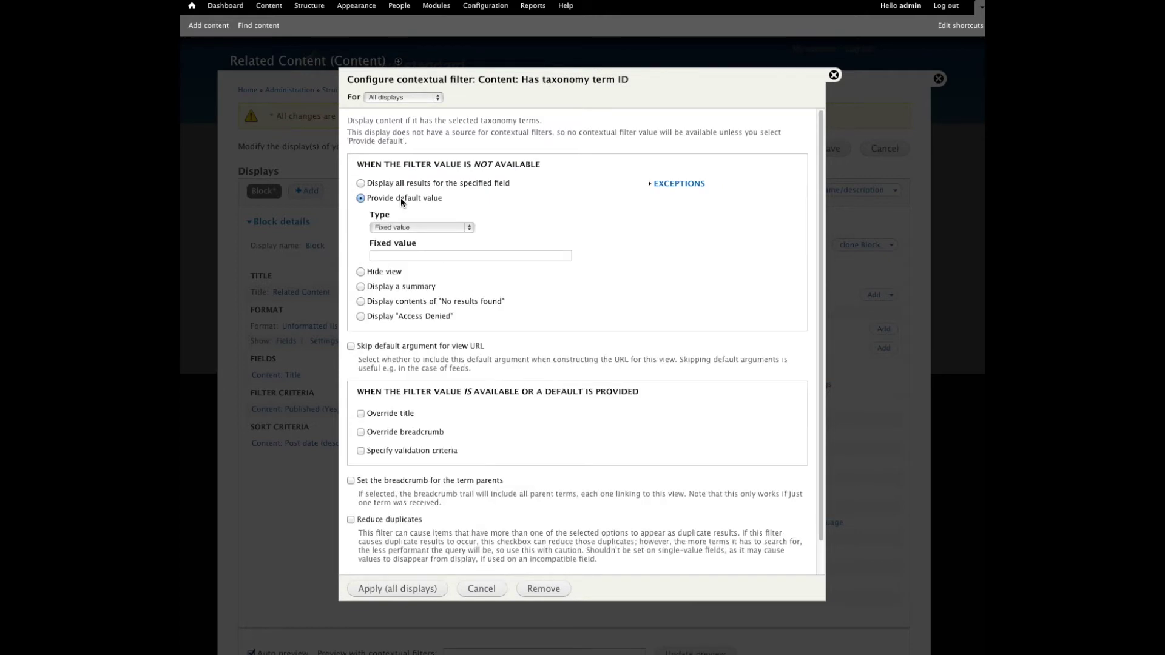
pyautogui.click(408, 228)
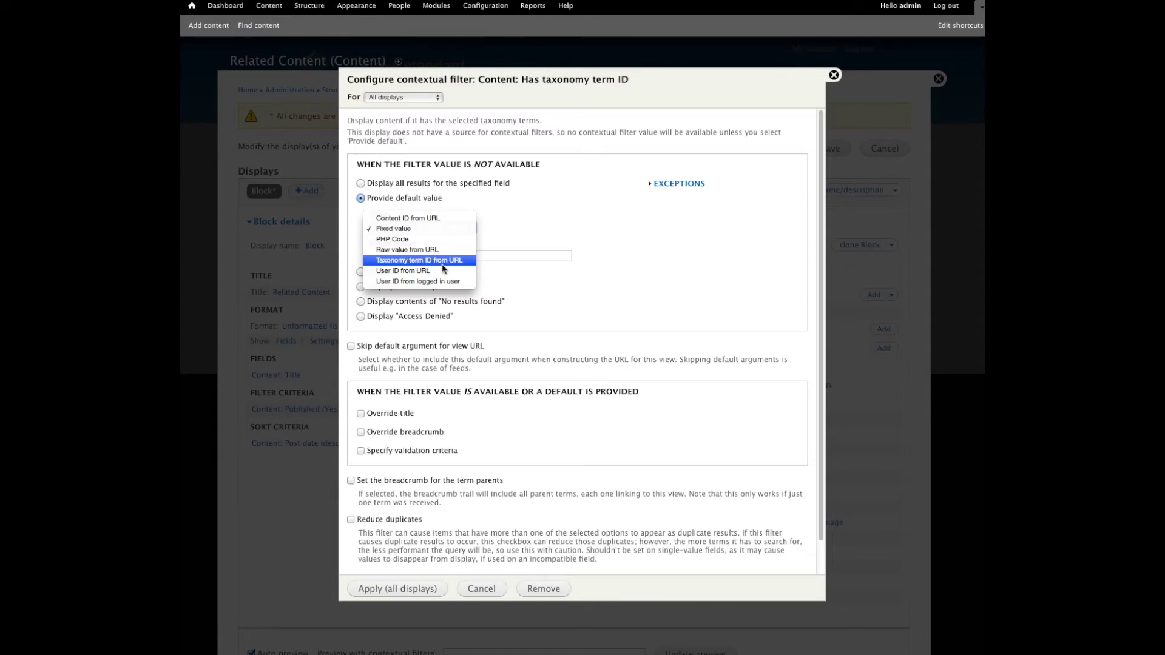
pyautogui.click(443, 260)
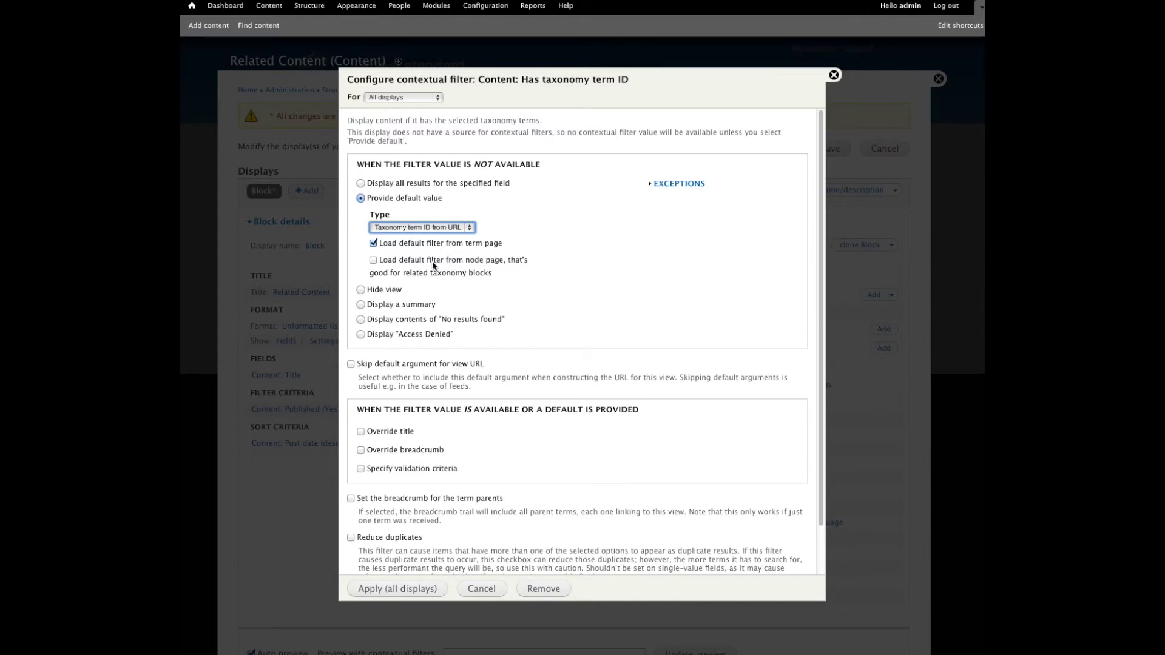
pyautogui.click(432, 261)
pyautogui.click(432, 244)
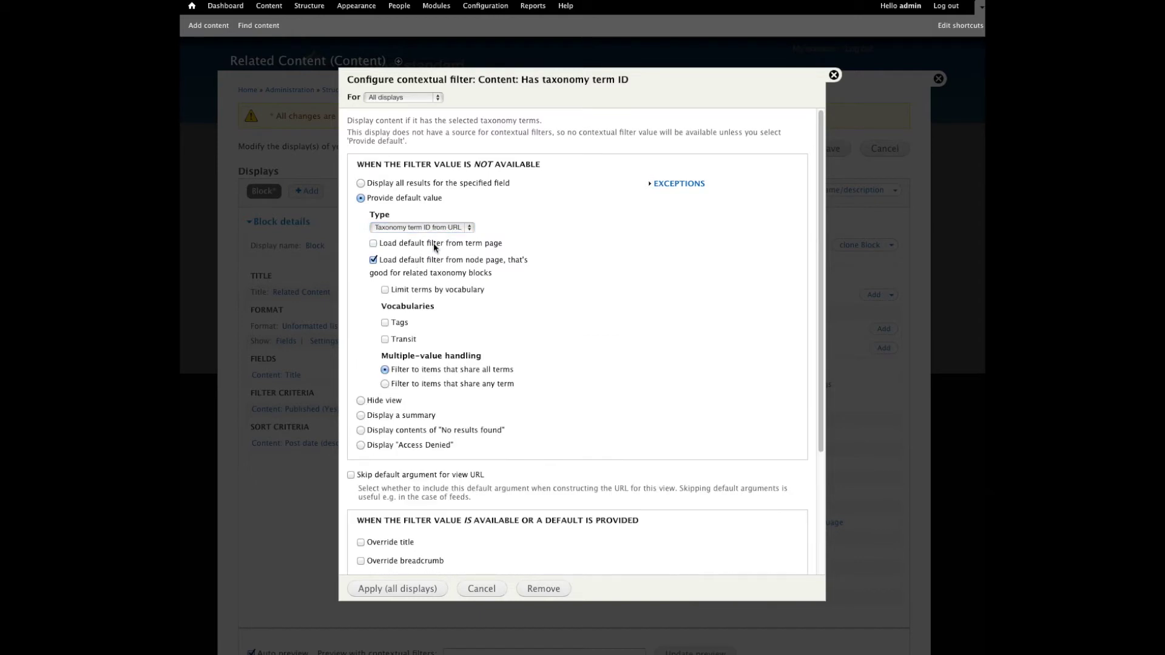
# - Limit the filter to the Transit vocabulary, matching any shared term, with duplicates reduced
pyautogui.click(444, 294)
pyautogui.click(403, 344)
pyautogui.click(429, 385)
pyautogui.scroll(-5, 510, 440)
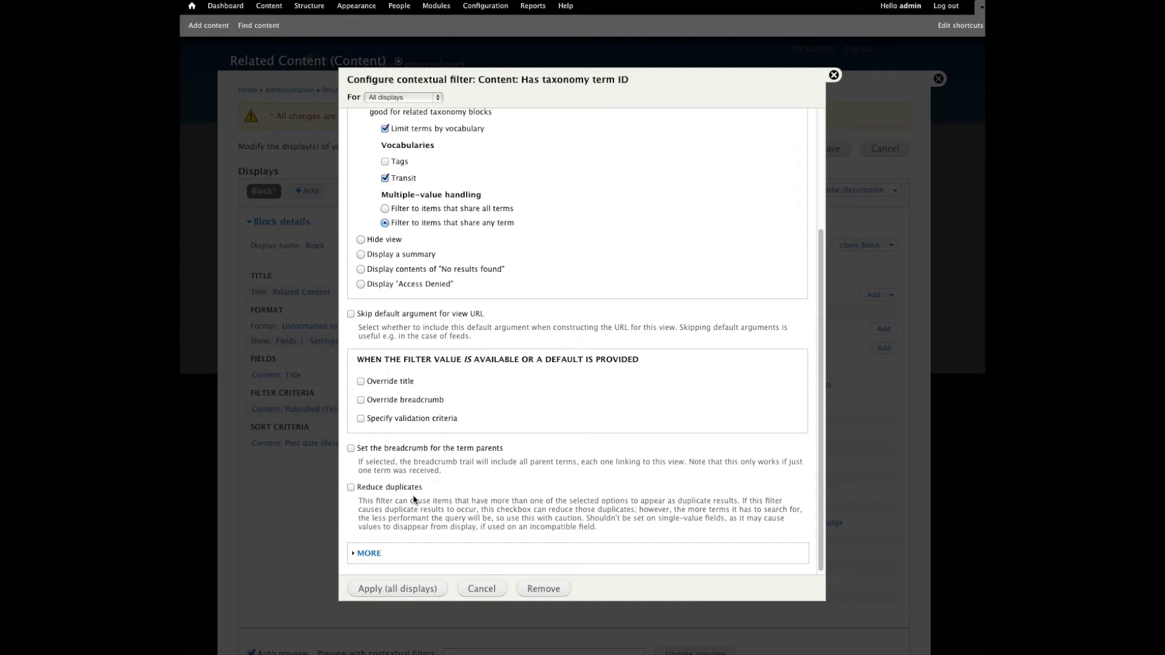
pyautogui.click(415, 488)
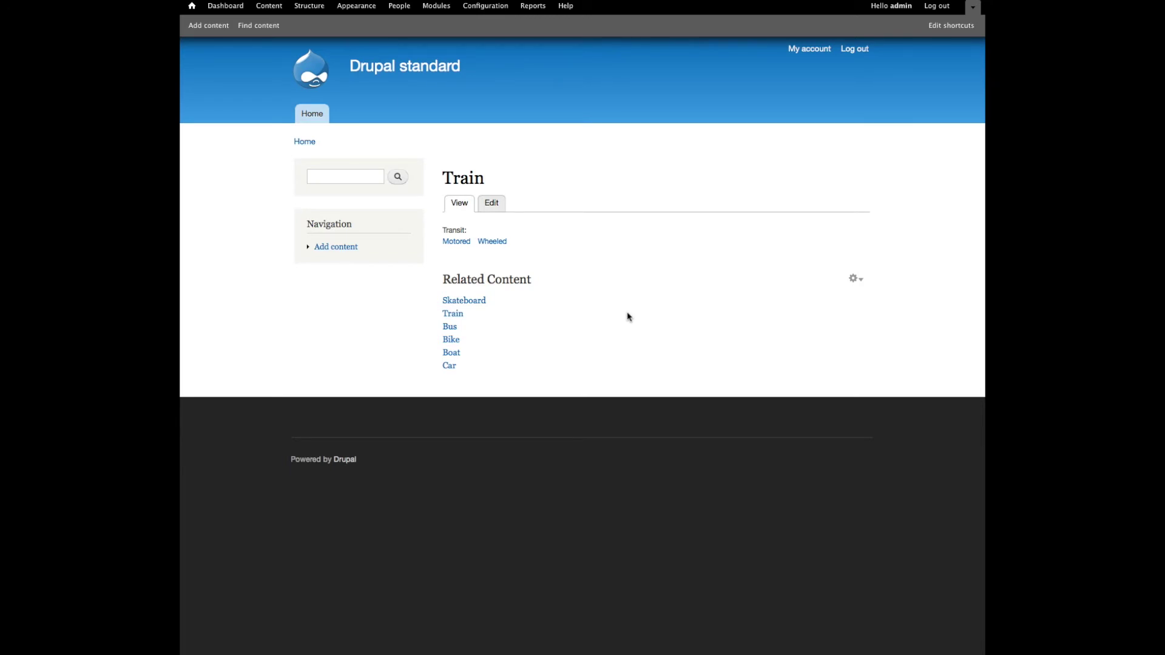
# - Visit the Bus, Car, Boat and Pogo Stick pages, then Skateboard via the content overview
pyautogui.click(454, 328)
pyautogui.click(449, 367)
pyautogui.click(456, 354)
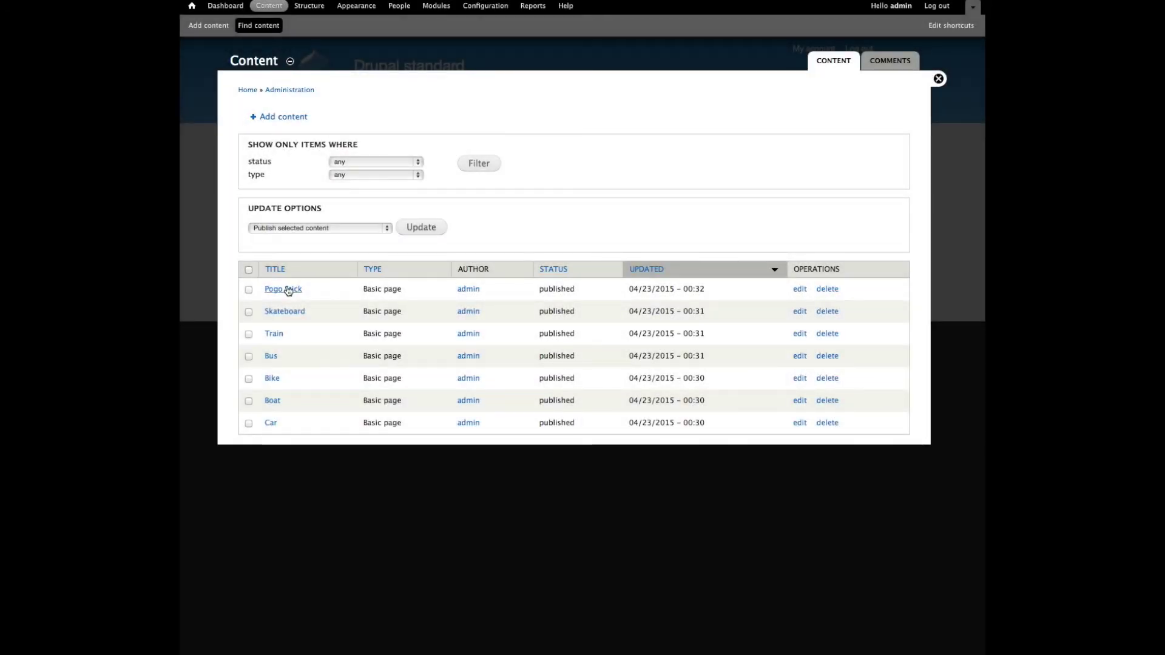
pyautogui.click(289, 290)
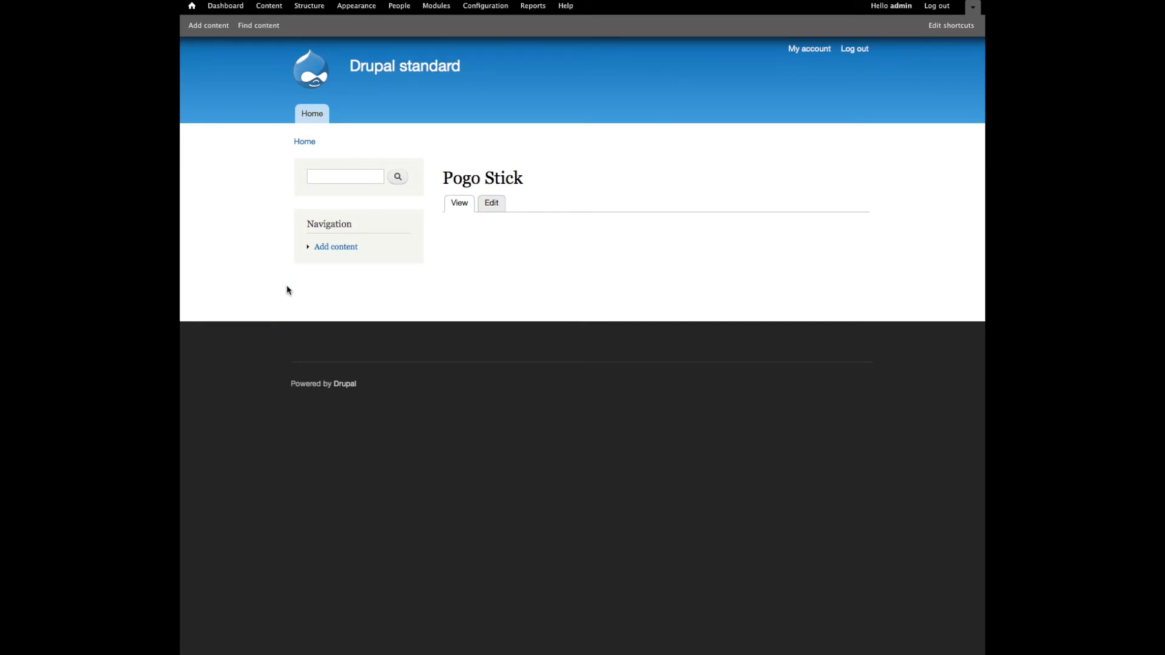
pyautogui.click(271, 6)
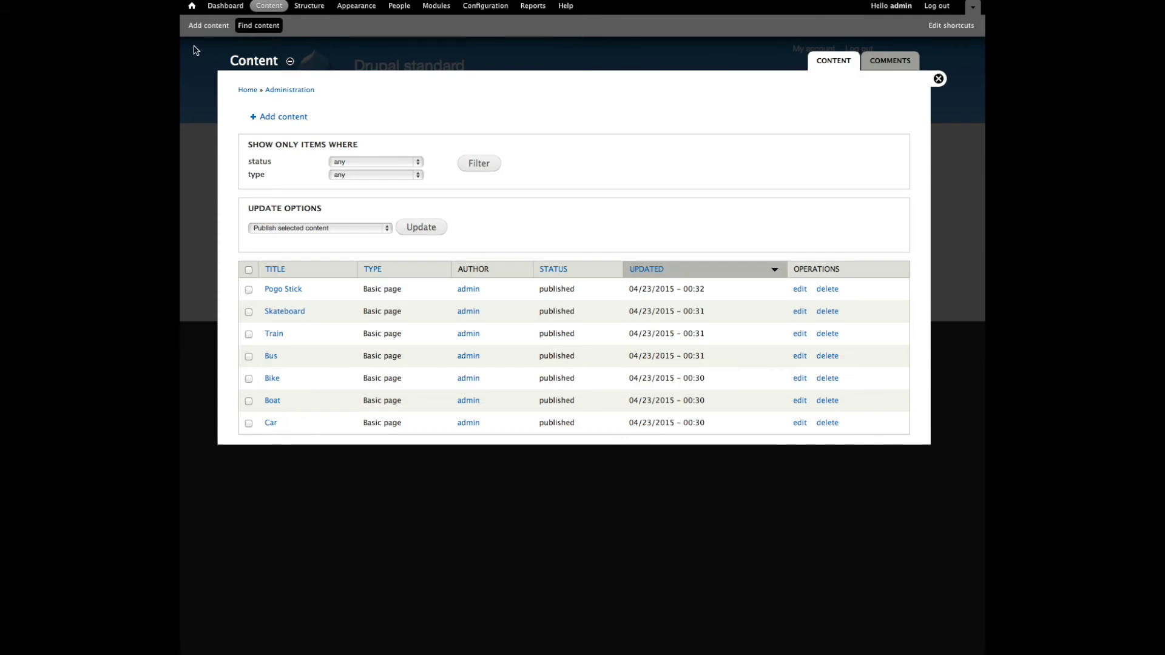
pyautogui.click(281, 317)
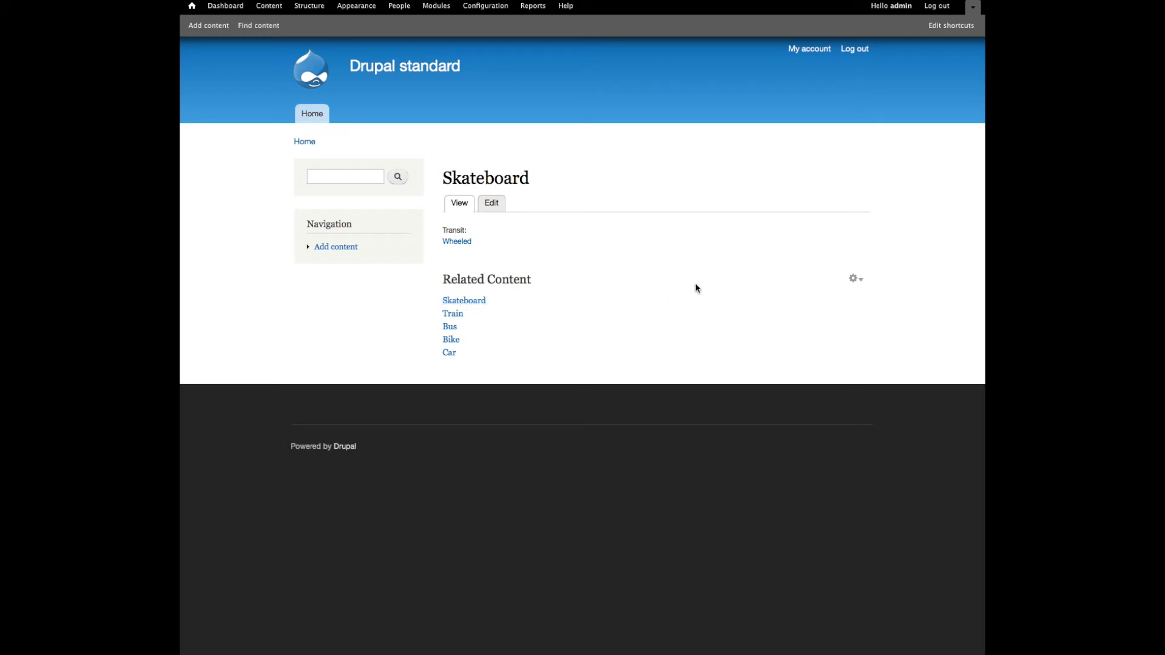
# - Edit the Related Content view and add a Content: Nid contextual filter found by searching 'nid'
pyautogui.click(857, 279)
pyautogui.click(835, 291)
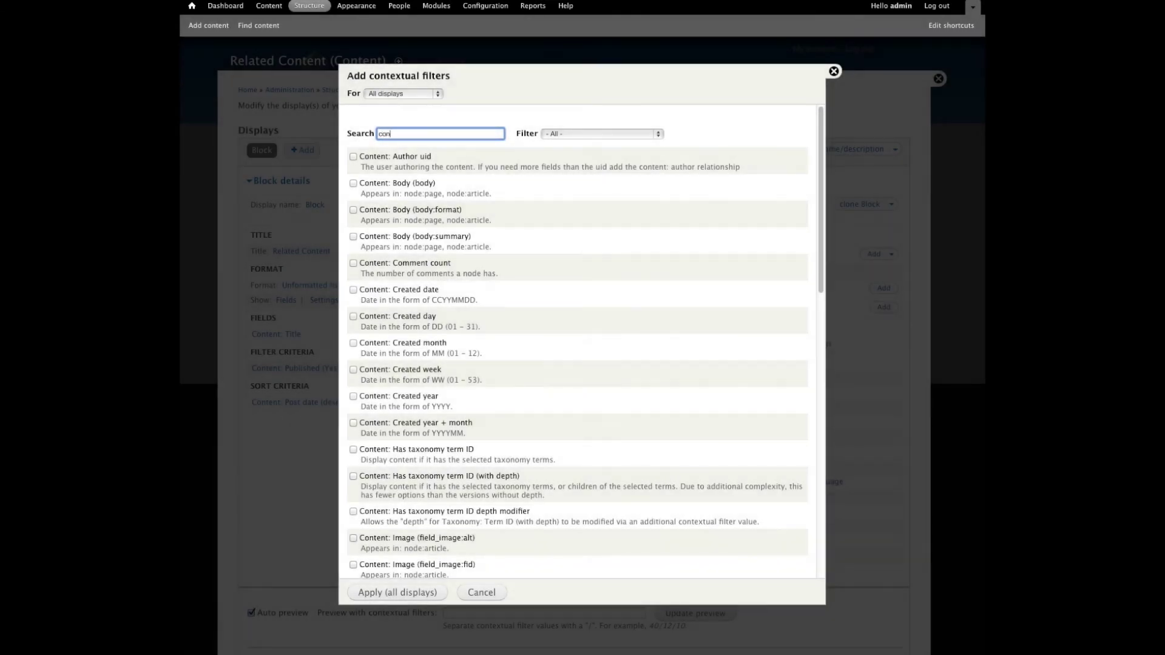
pyautogui.write('xt')
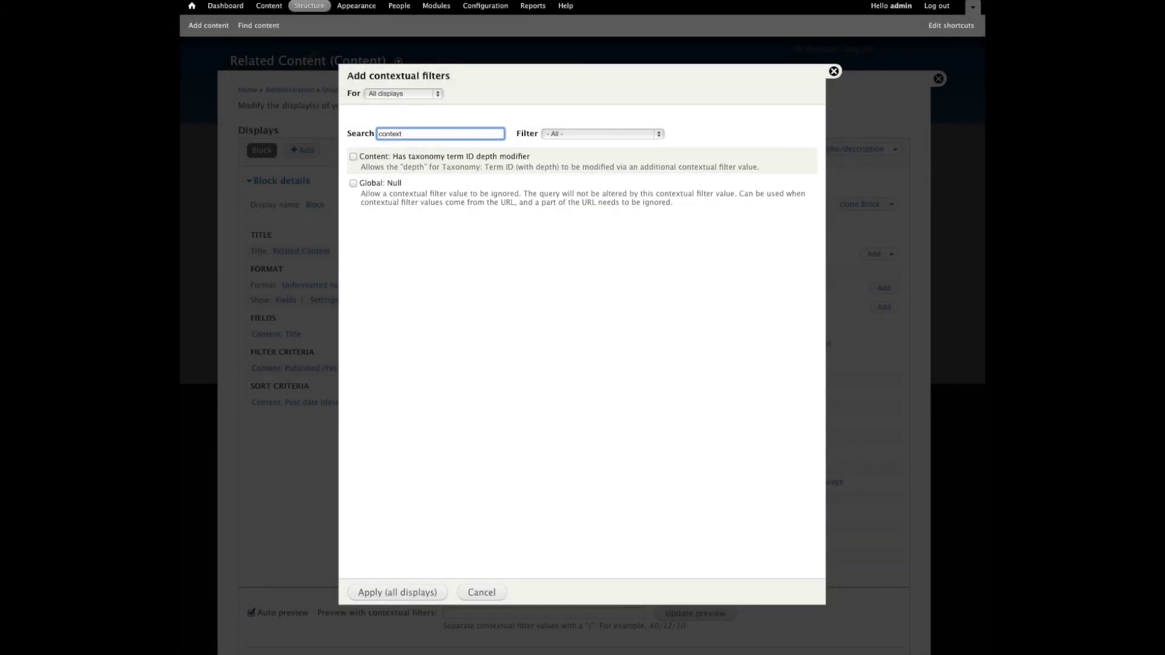
pyautogui.hotkey('ctrl', 'a')
pyautogui.write('nid')
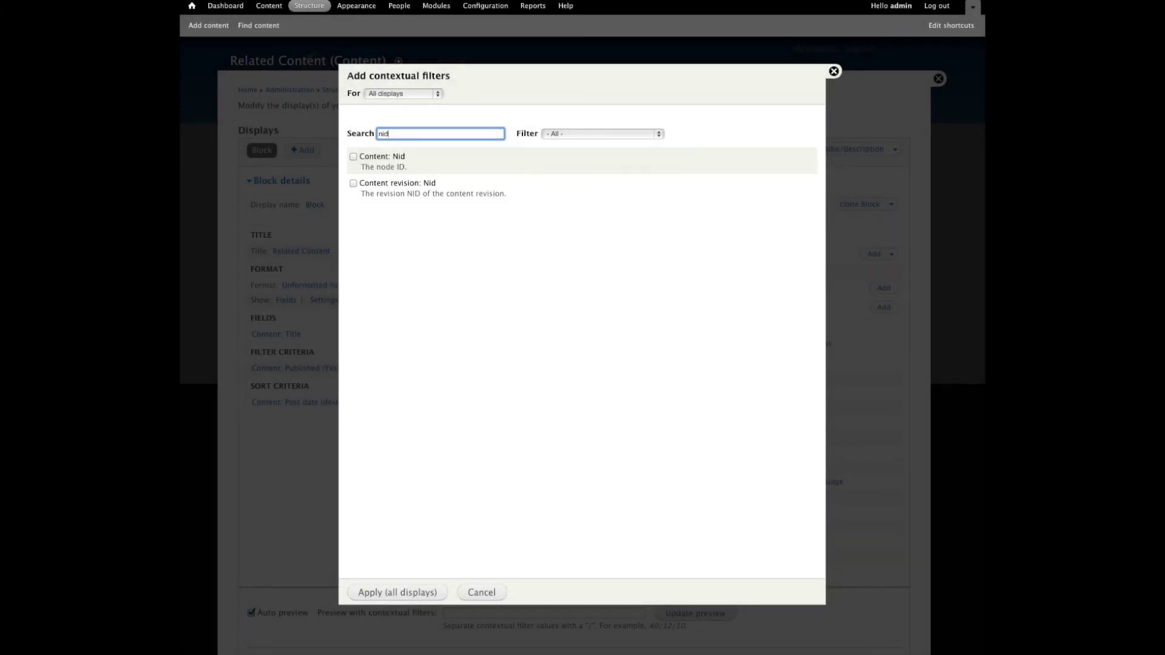
pyautogui.click(396, 157)
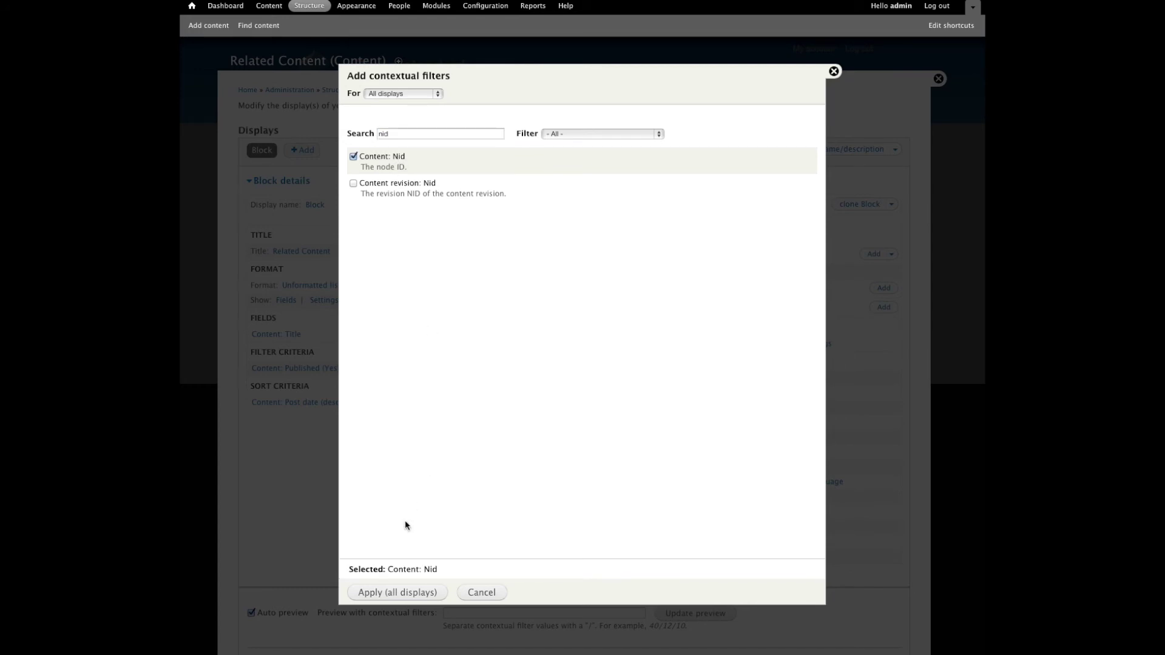
pyautogui.click(406, 593)
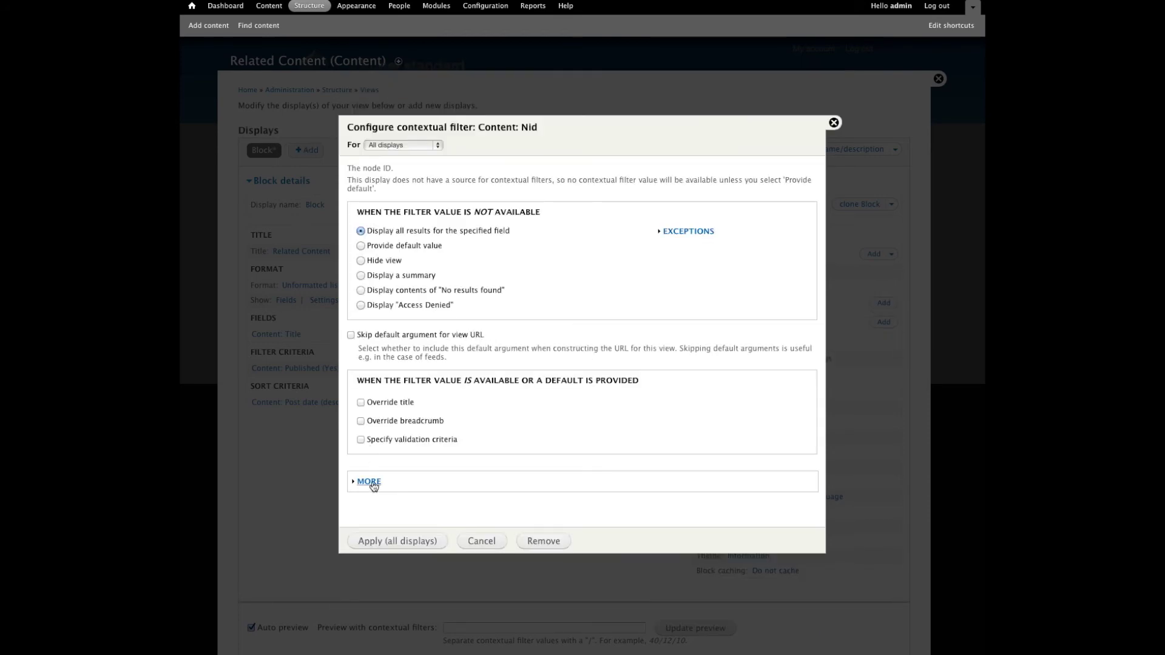
# - Default the Nid filter to Content ID from URL with Exclude ticked, applied to all displays
pyautogui.click(407, 245)
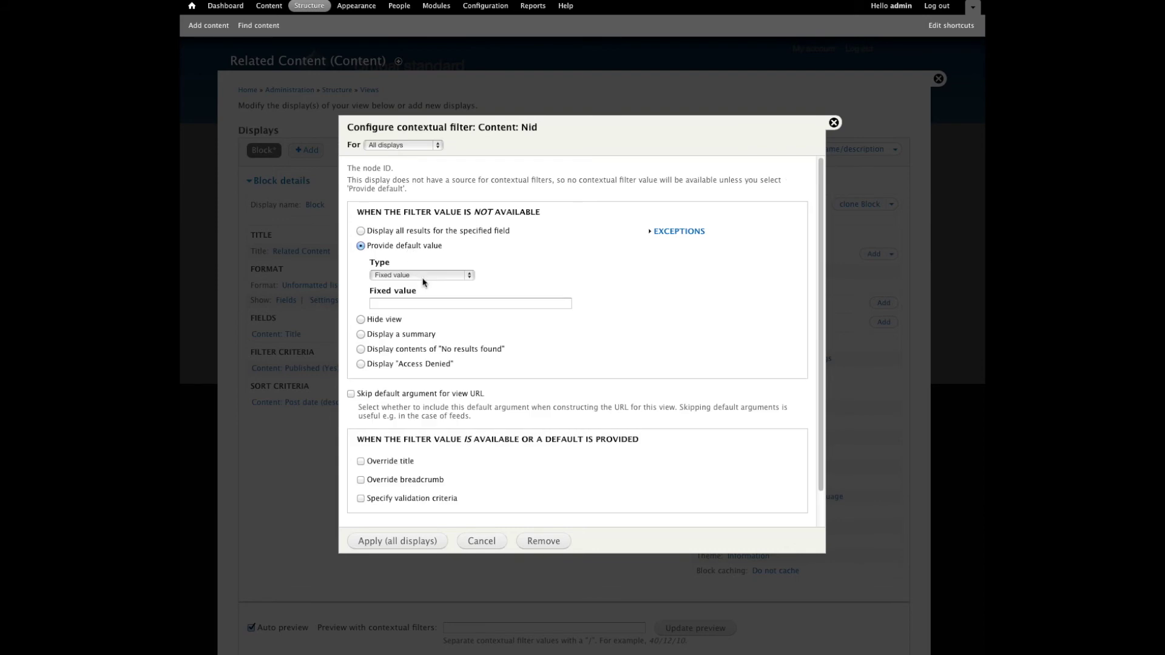
pyautogui.click(424, 277)
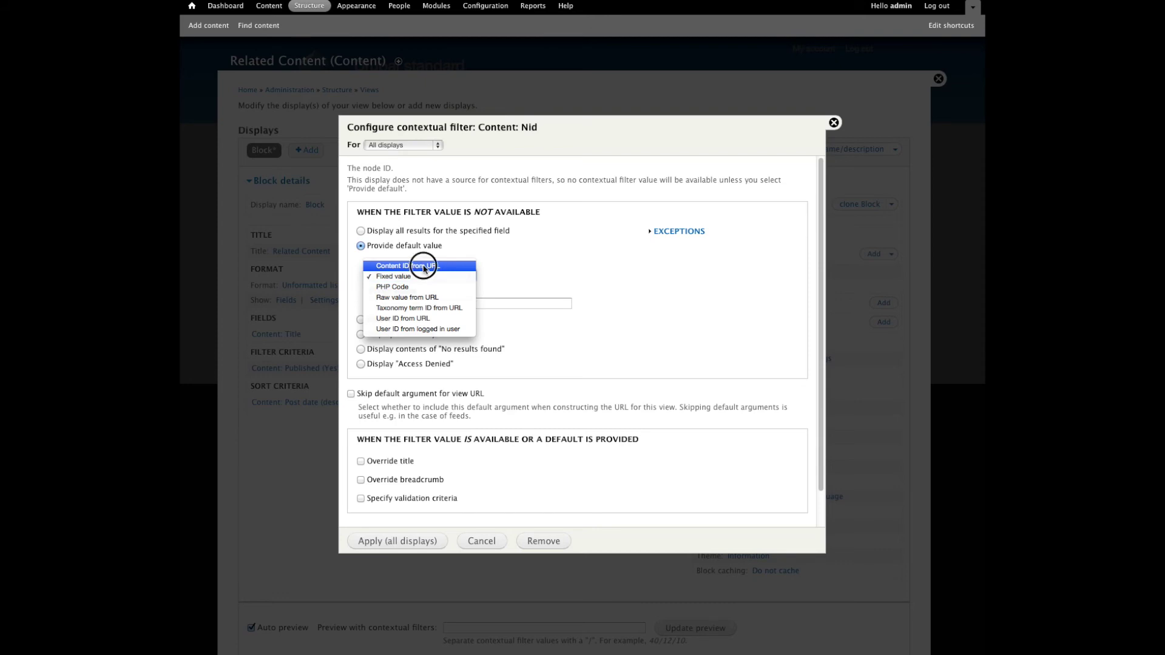
pyautogui.click(424, 267)
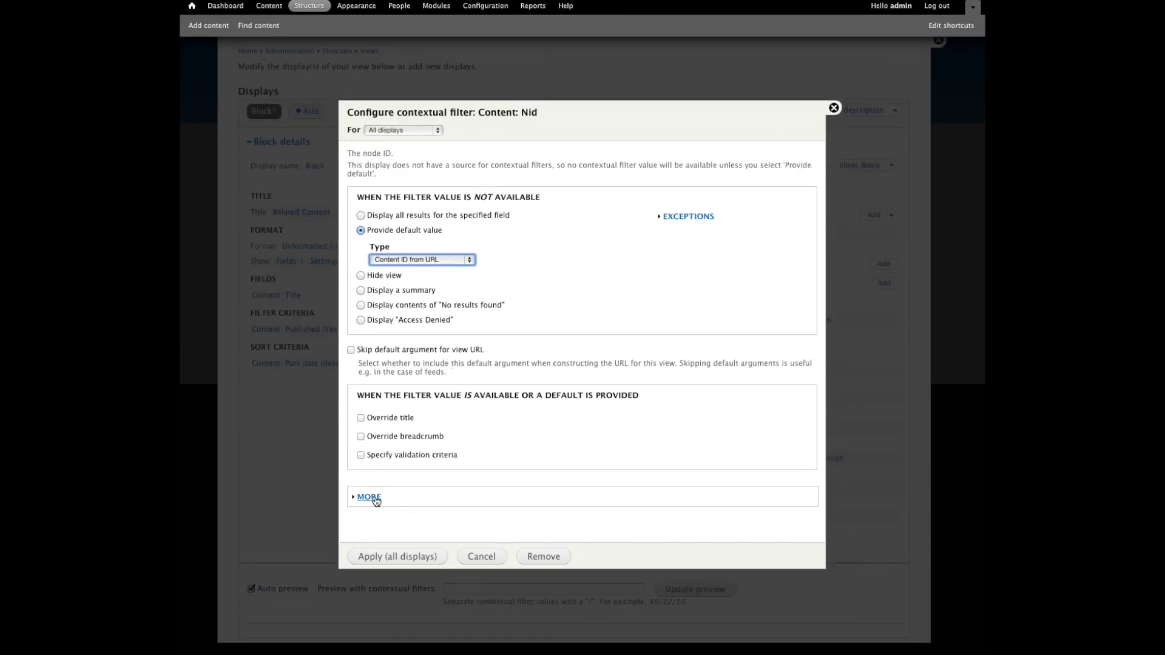
pyautogui.click(375, 498)
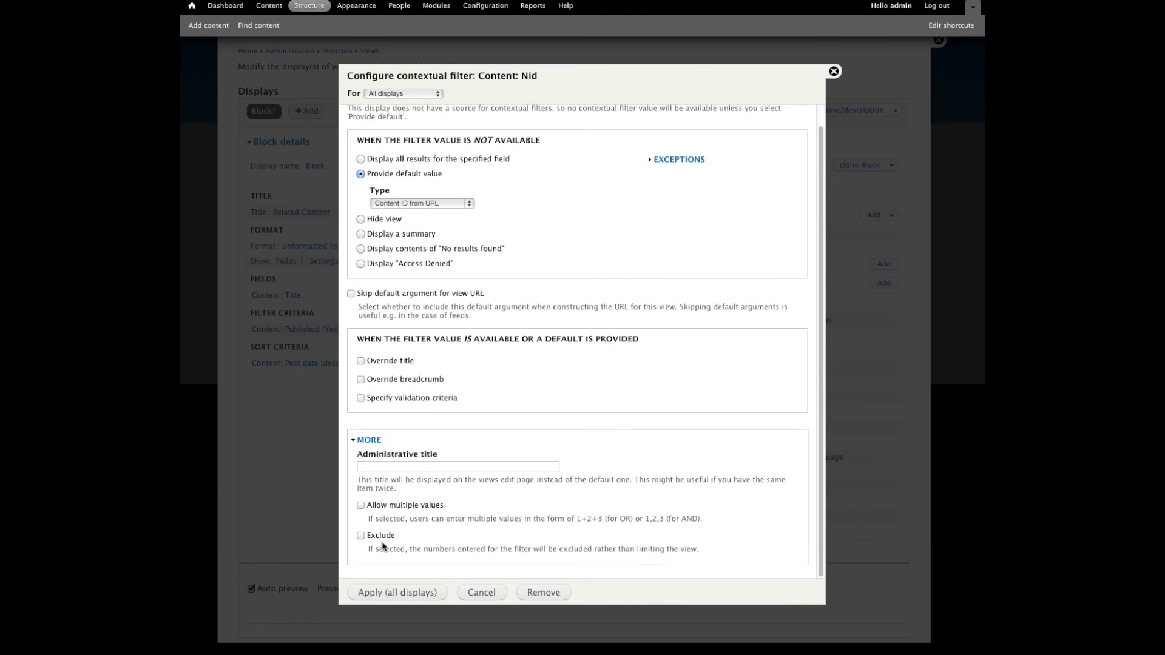
pyautogui.click(382, 537)
pyautogui.click(385, 591)
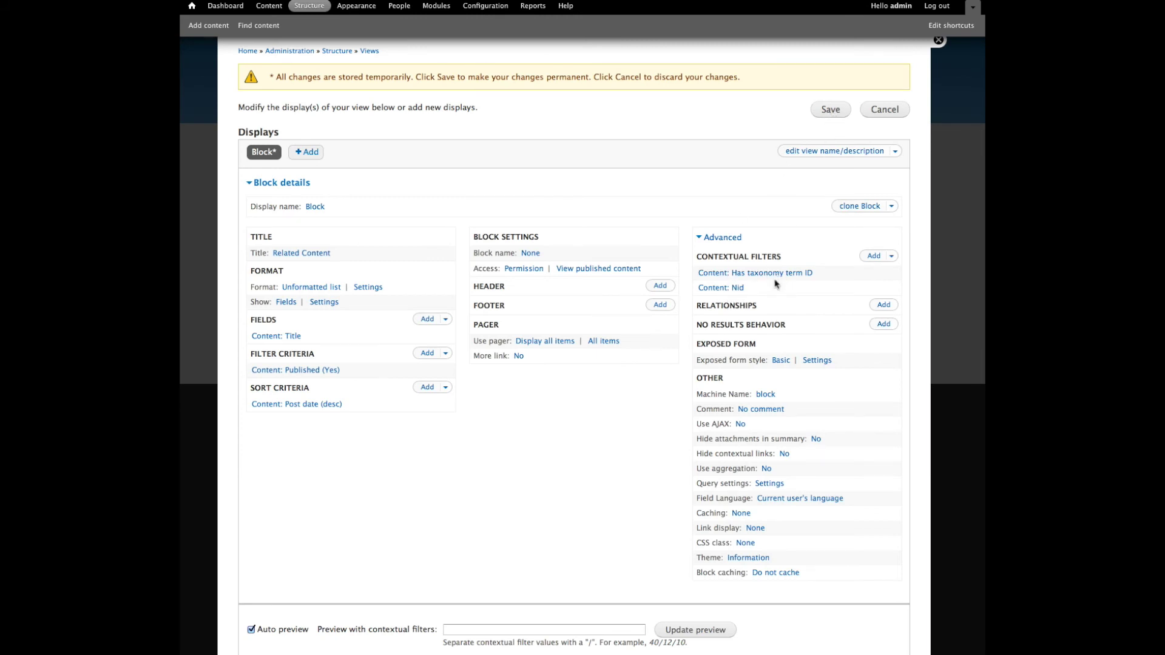
# - Save the Related Content view and check the Bike page's related list
pyautogui.scroll(-1, 826, 125)
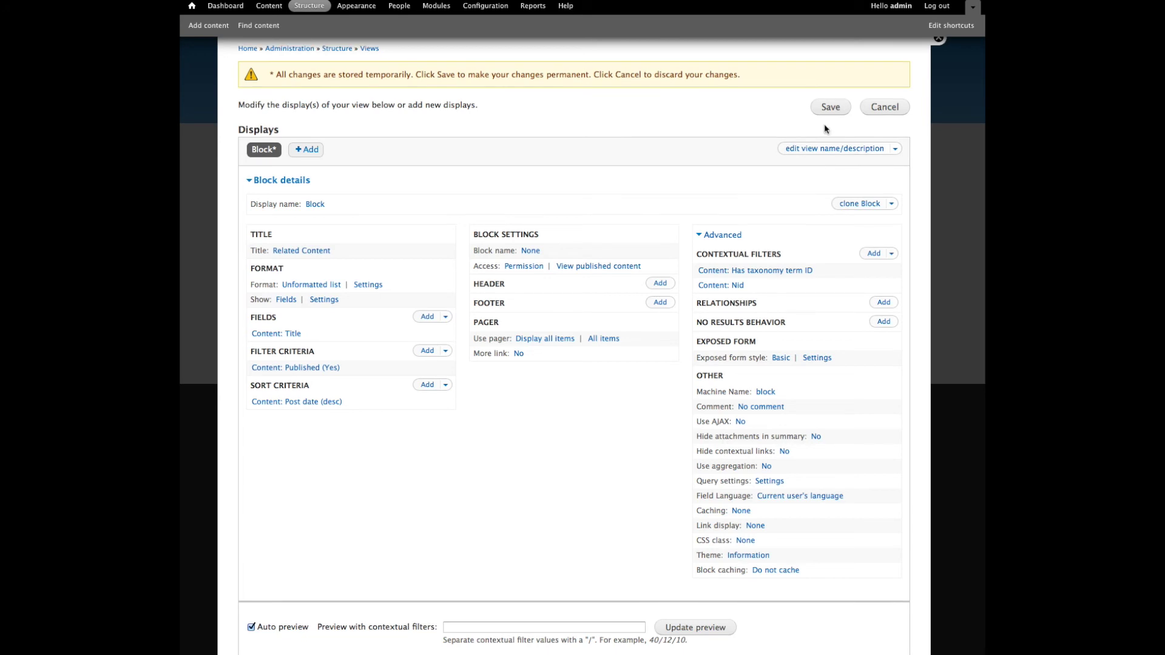
pyautogui.click(830, 111)
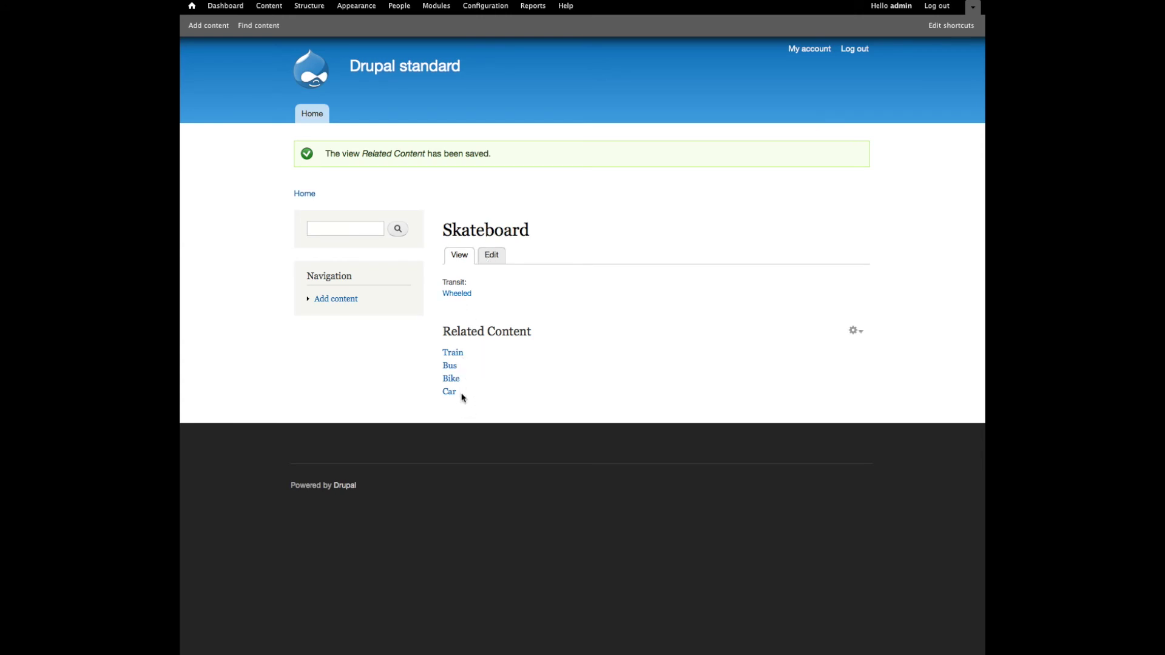
pyautogui.click(452, 380)
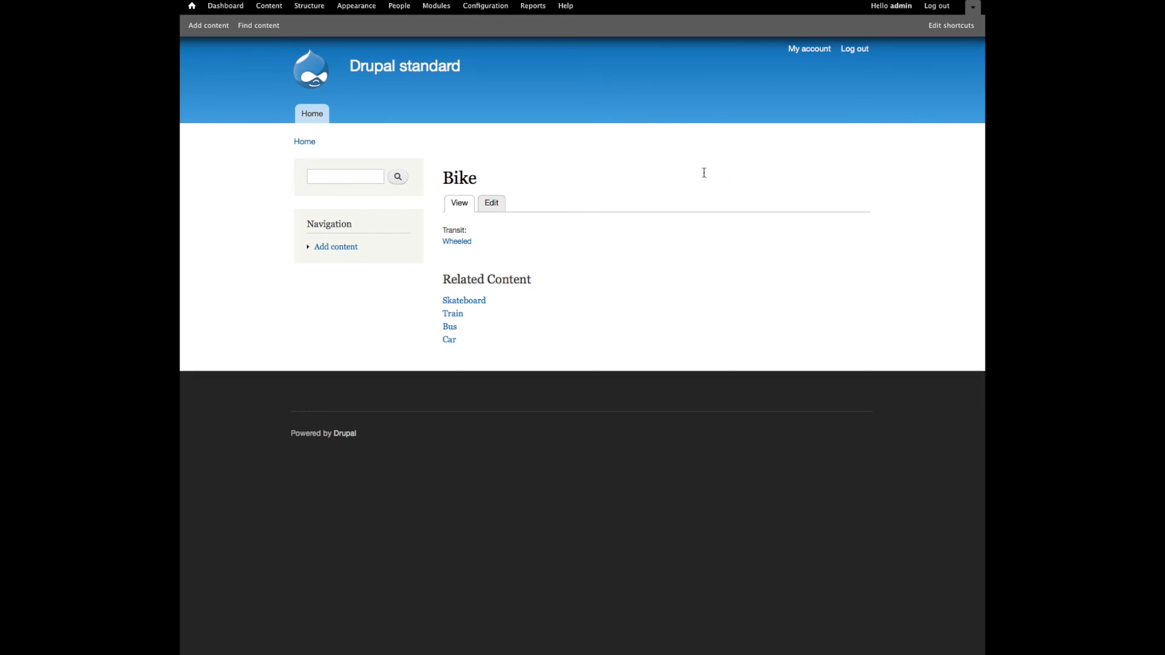
# - Follow the Train link in Bike's Related Content block to confirm Train is excluded
pyautogui.click(450, 314)
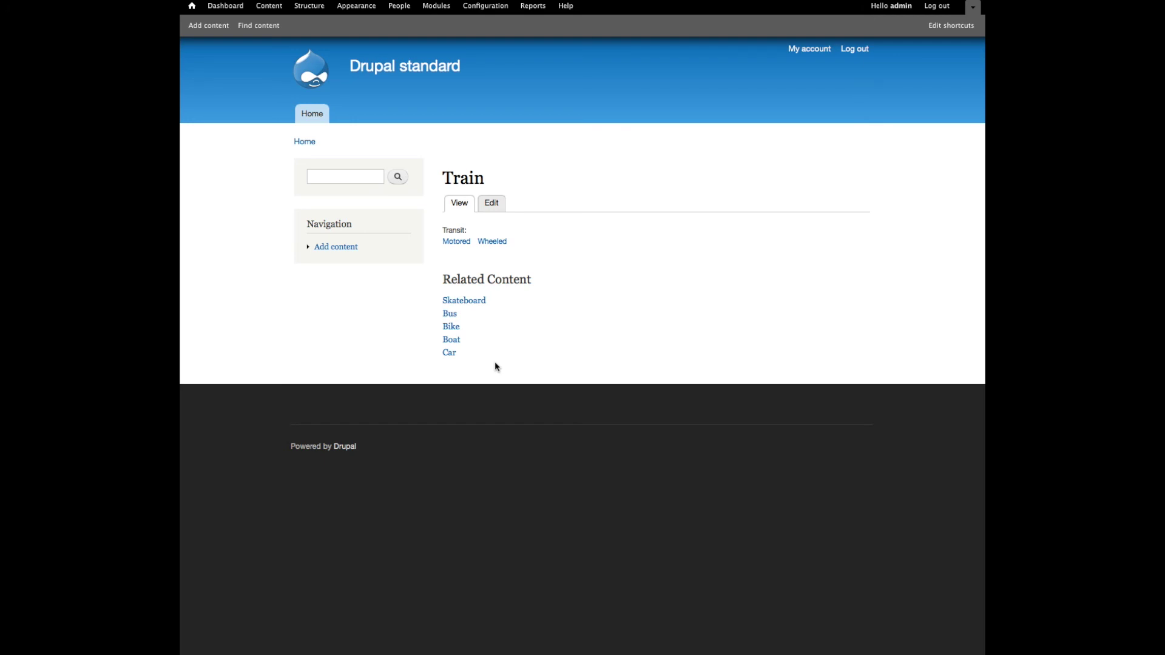
pyautogui.moveTo(486, 356)
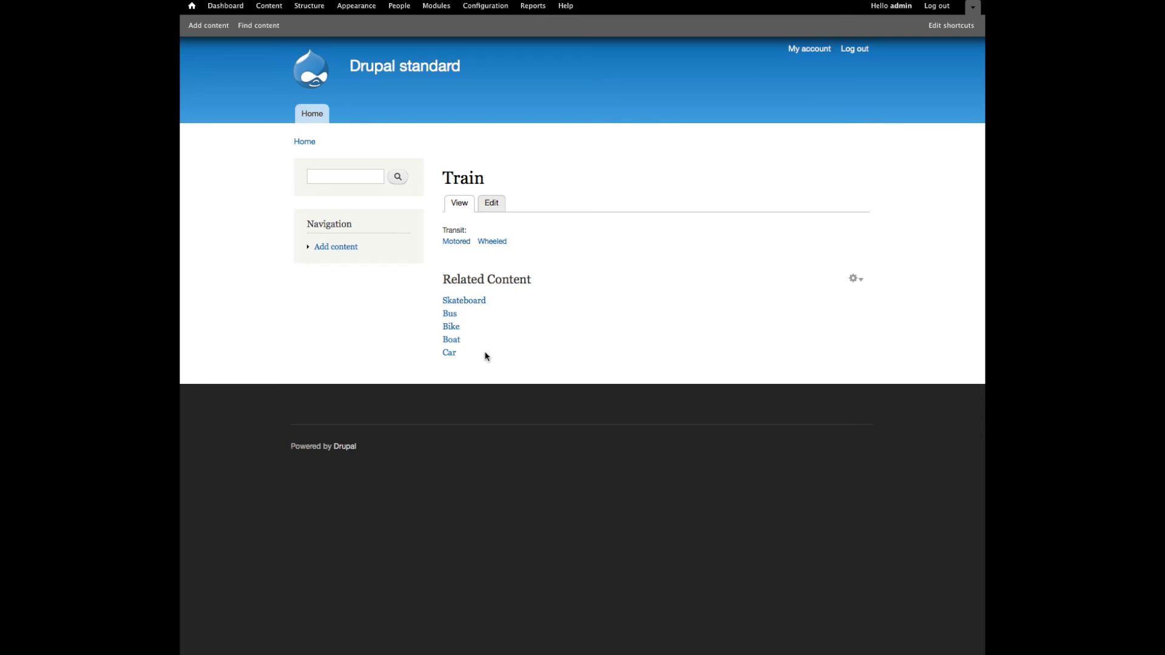